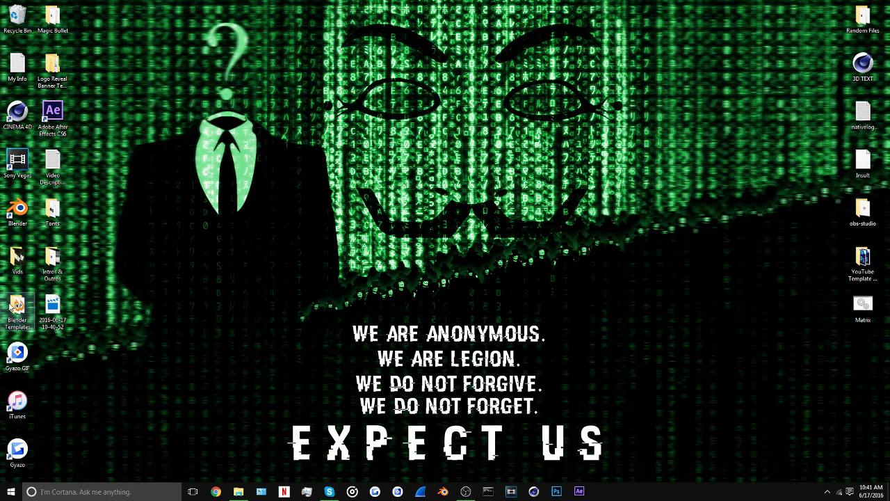
Step: Open FRAG OUT!.blend from Blender Templates and view the scene through its camera
double_click(17, 309)
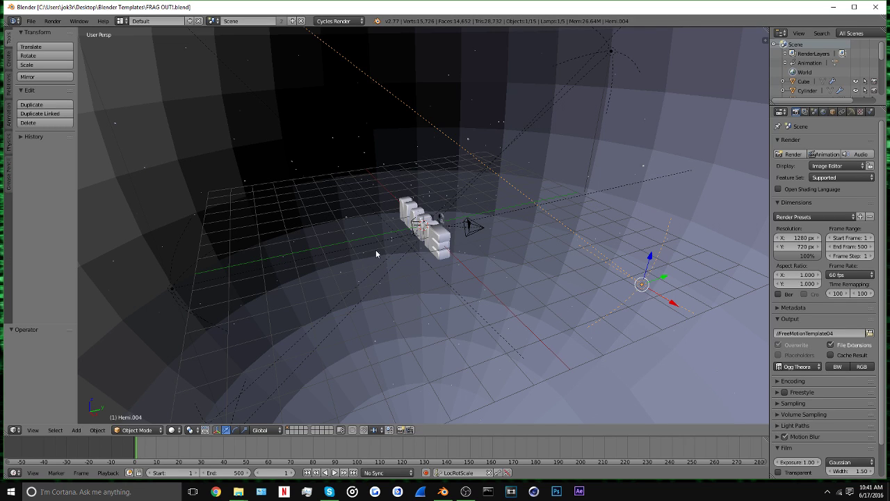
key(KP_0)
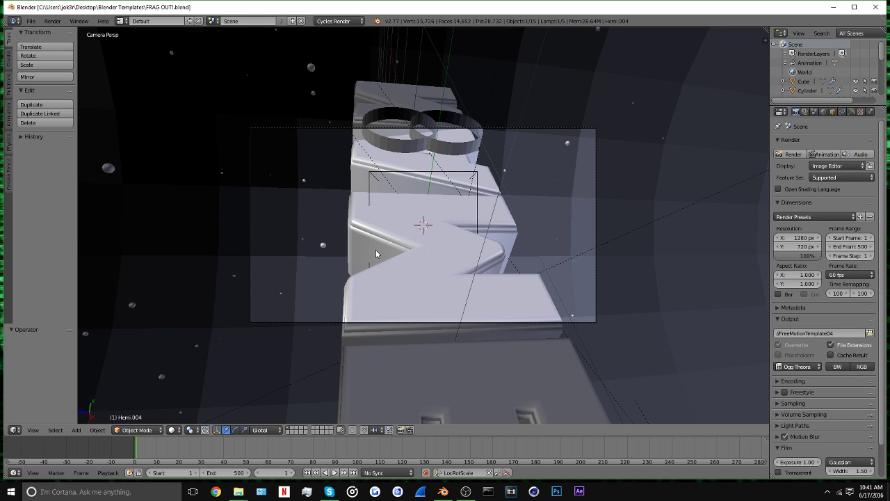
key(KP_0)
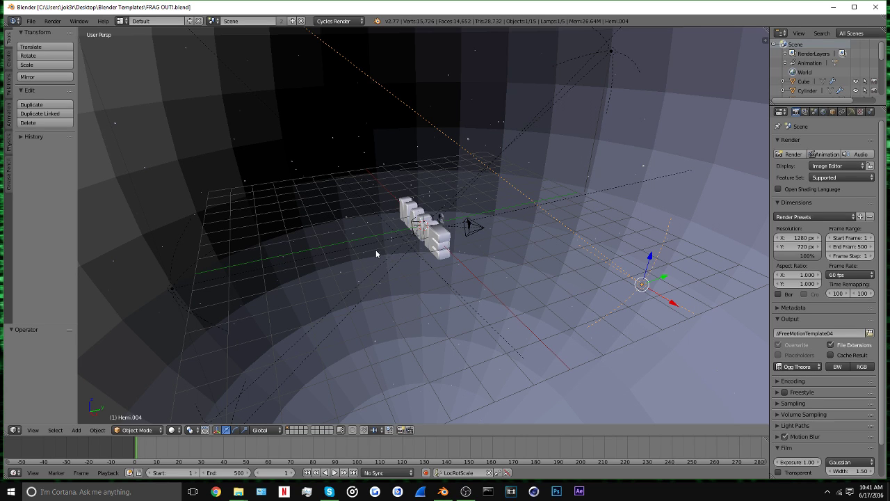
key(KP_0)
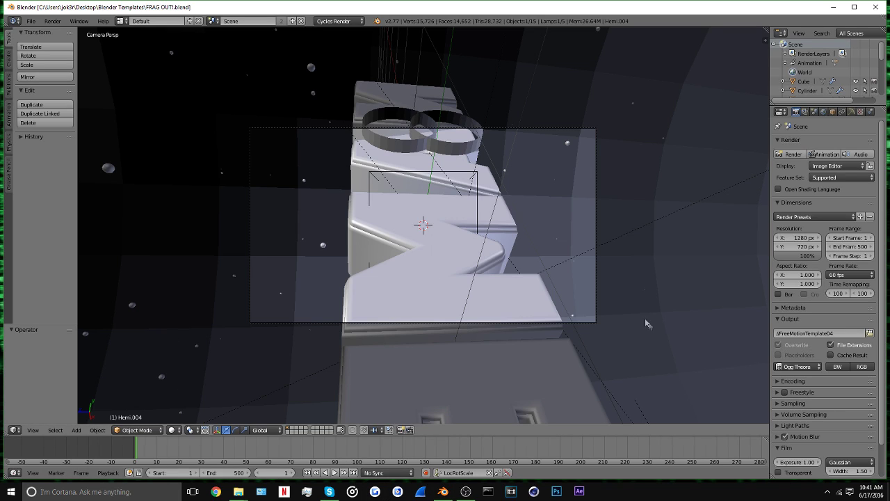
mouse_move(232, 492)
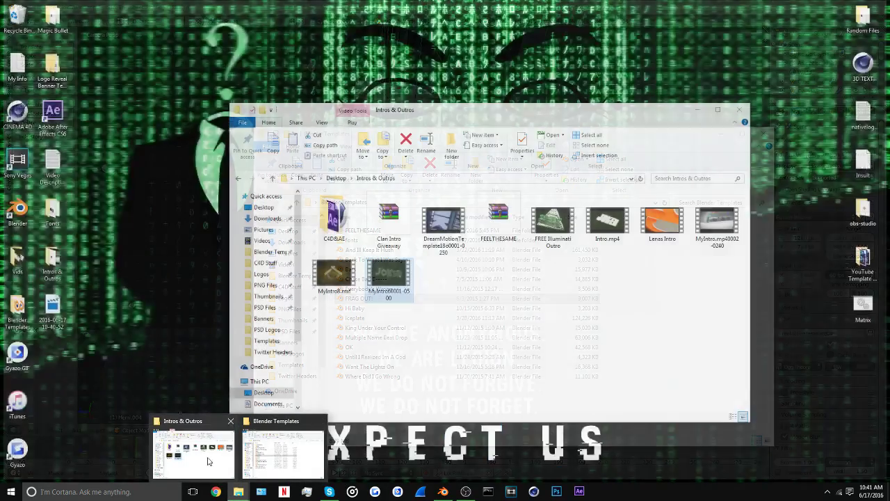
Step: Minimize the Intros & Outros and Blender Templates folder windows to reveal Blender
click(207, 461)
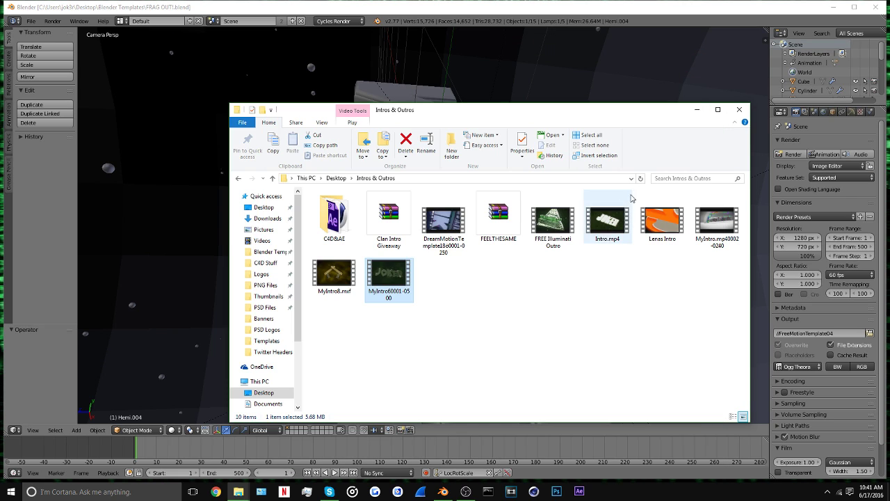
click(694, 112)
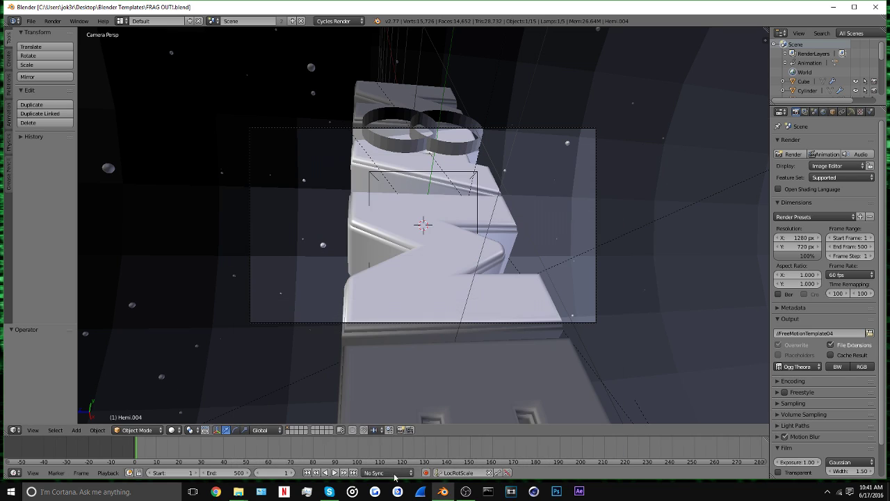
mouse_move(238, 492)
click(271, 457)
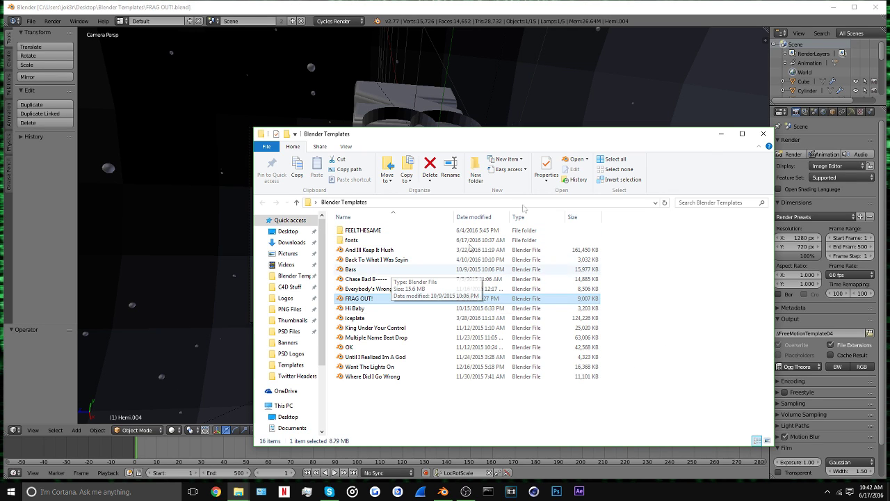
click(721, 134)
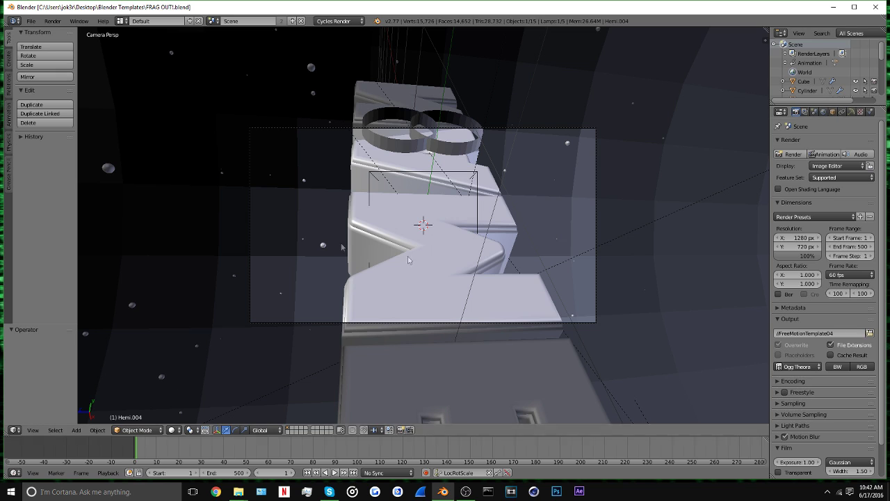
Step: Play the intro, scrub back to frame 98, and select the NAME text
key(alt+a)
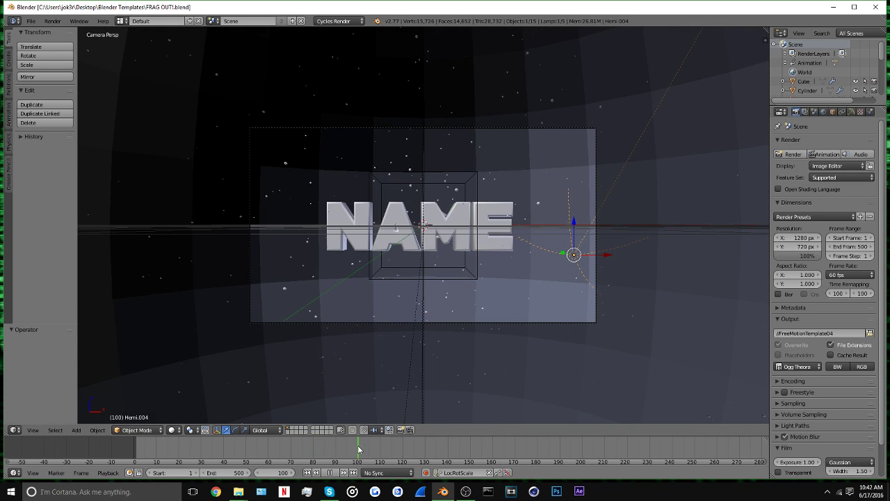
drag(358, 449, 353, 450)
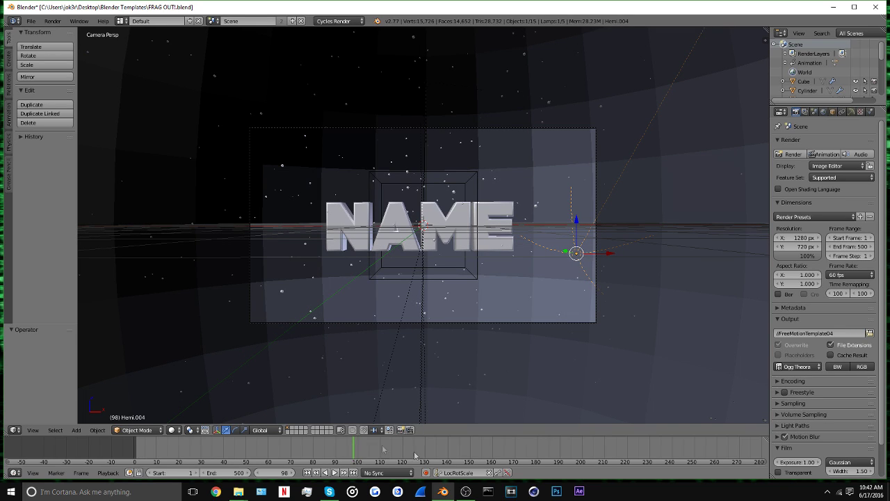
right_click(447, 214)
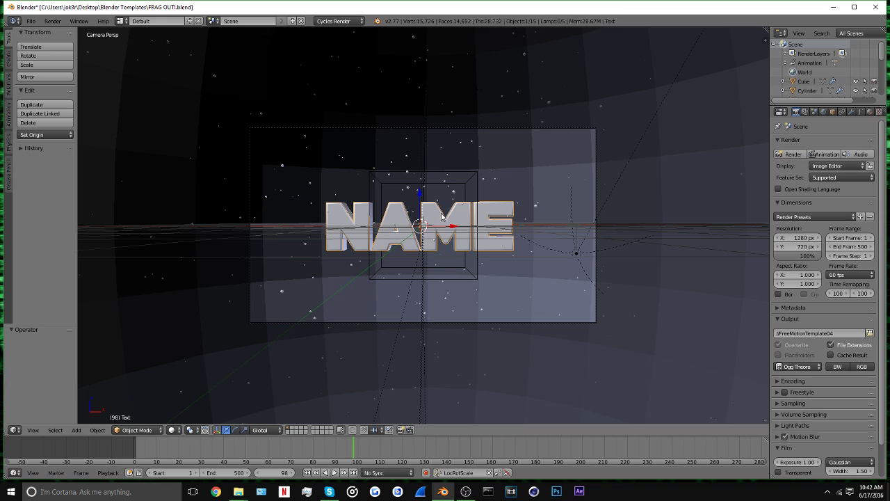
Step: Change the 3D title text from NAME to JOKER
key(Tab)
key(BackSpace)
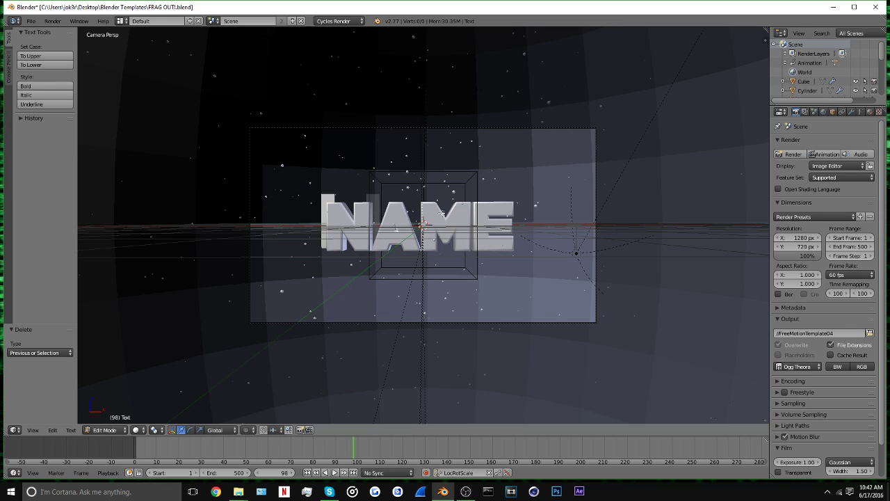
text(JOKER)
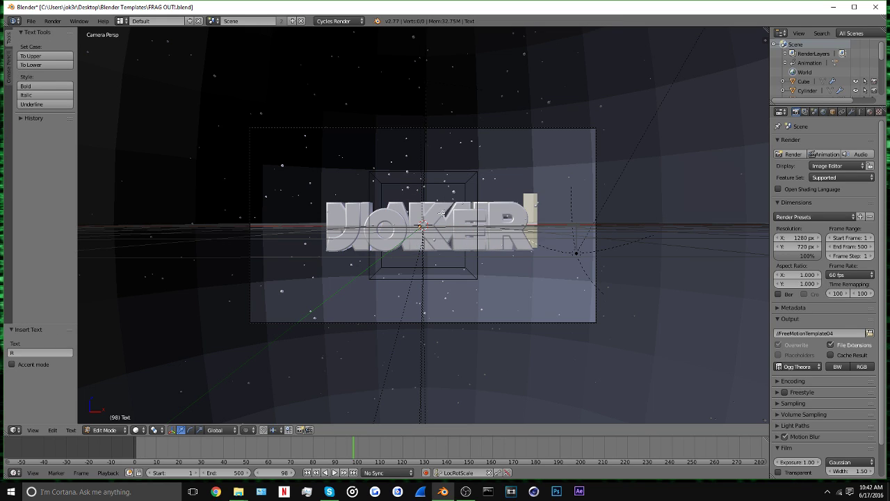
key(Tab)
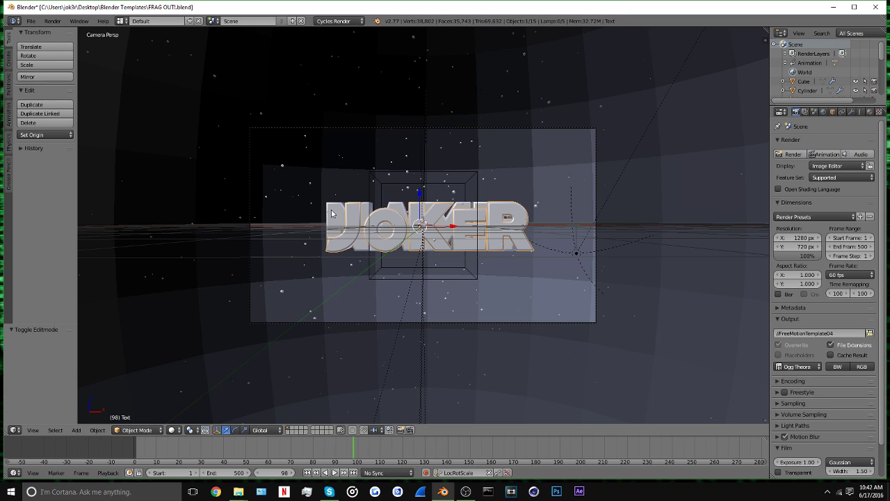
Step: Duplicate the JOKER text and retype JOKER in the copy
key(shift+d)
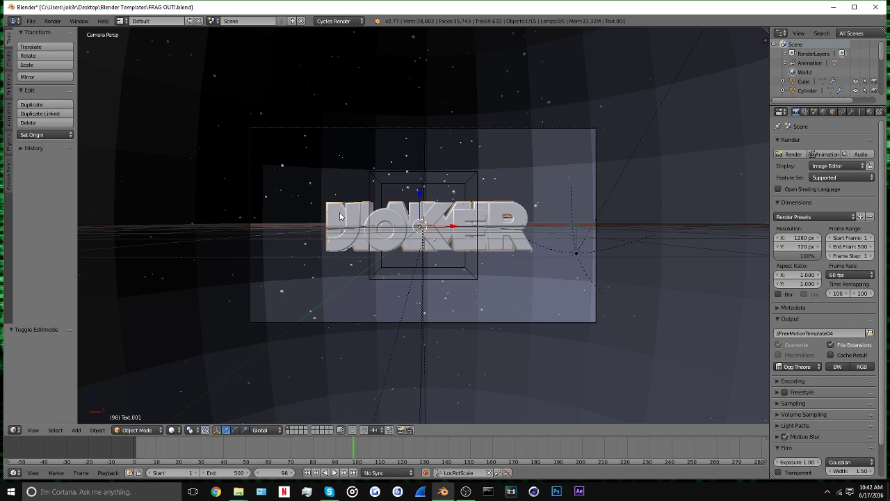
key(Tab)
key(BackSpace)
key(BackSpace)
key(BackSpace)
key(BackSpace)
key(BackSpace)
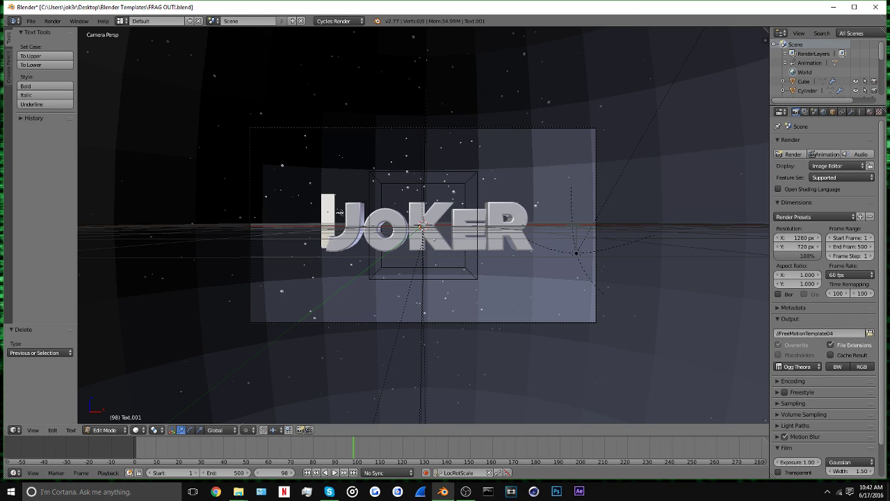
text(JOKER)
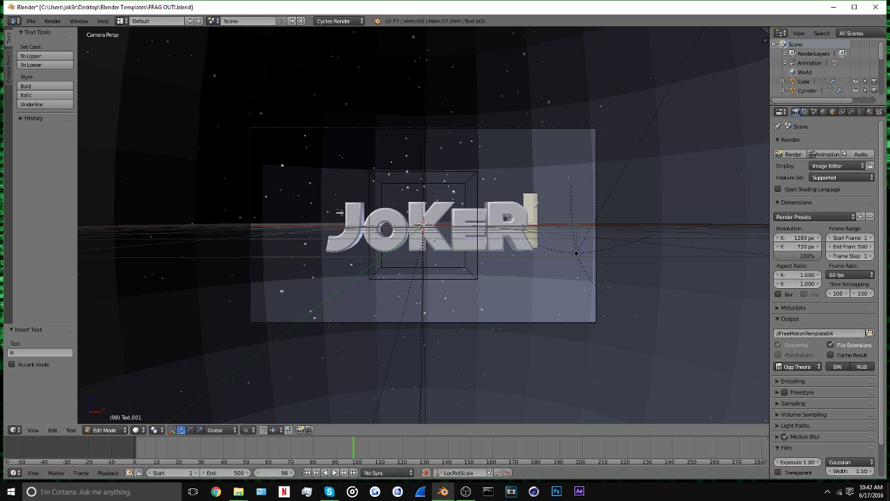
key(Tab)
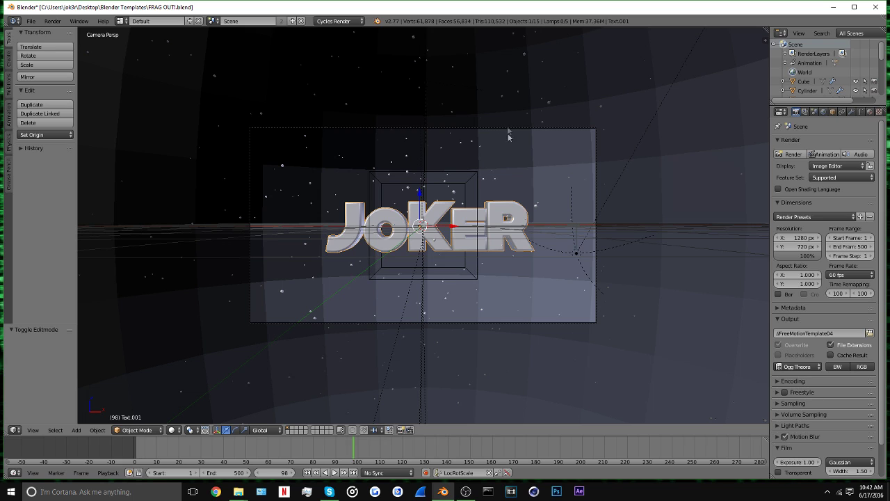
Step: Scale the duplicate JOKER text to 0.986 and widen the Properties panel
key(s)
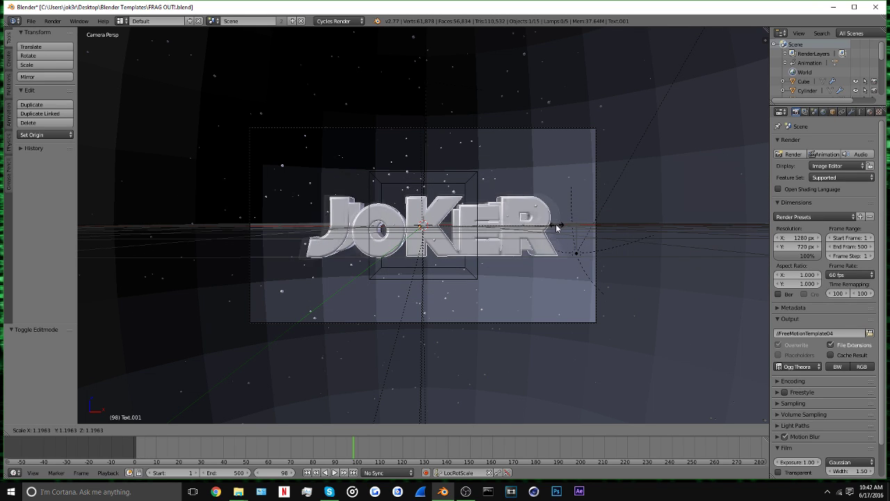
click(537, 231)
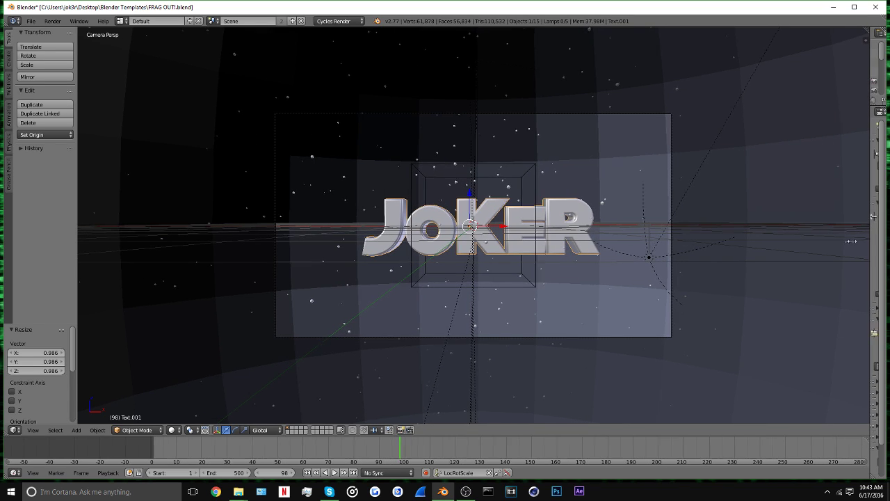
mouse_move(768, 237)
mouse_down()
mouse_move(753, 241)
mouse_move(793, 247)
mouse_move(737, 244)
mouse_move(757, 247)
mouse_up()
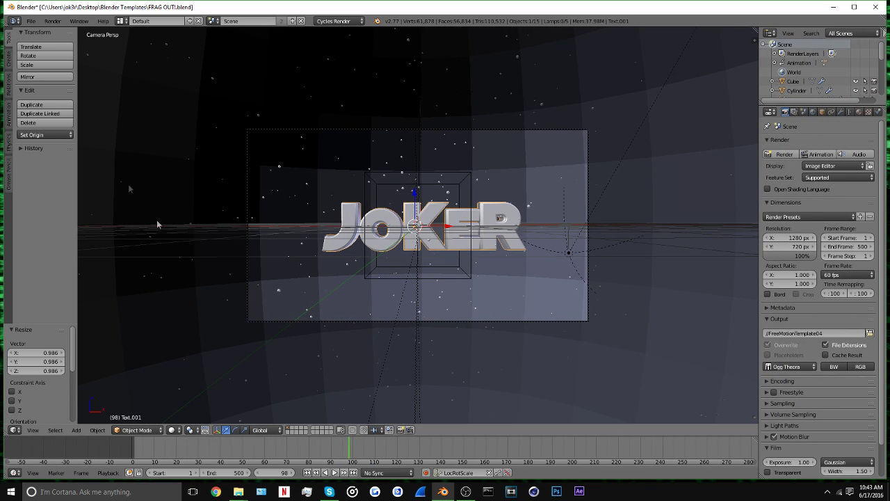
click(121, 21)
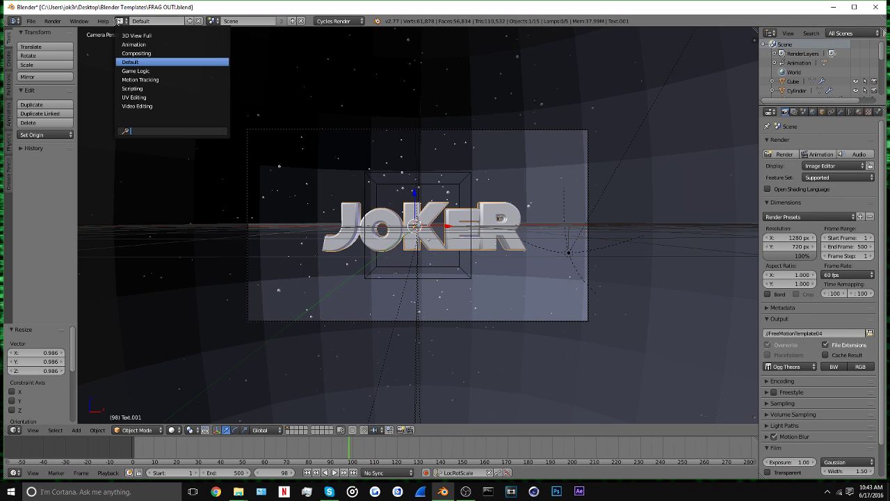
click(142, 61)
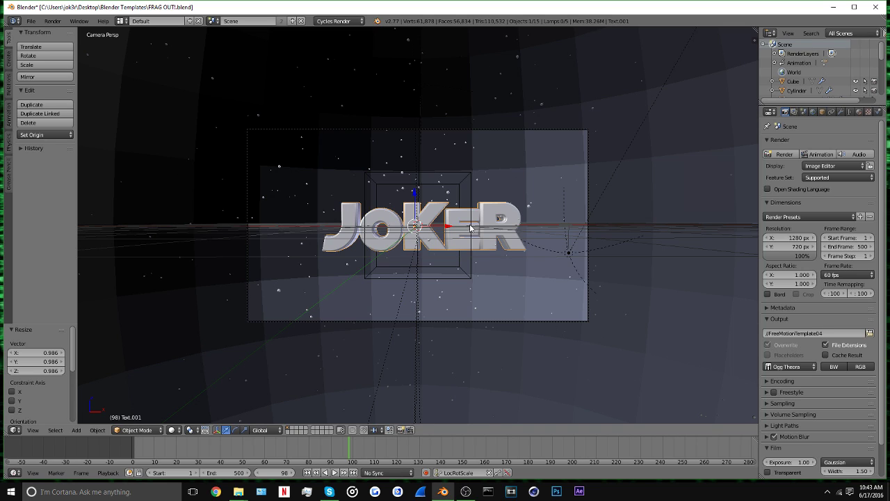
click(14, 429)
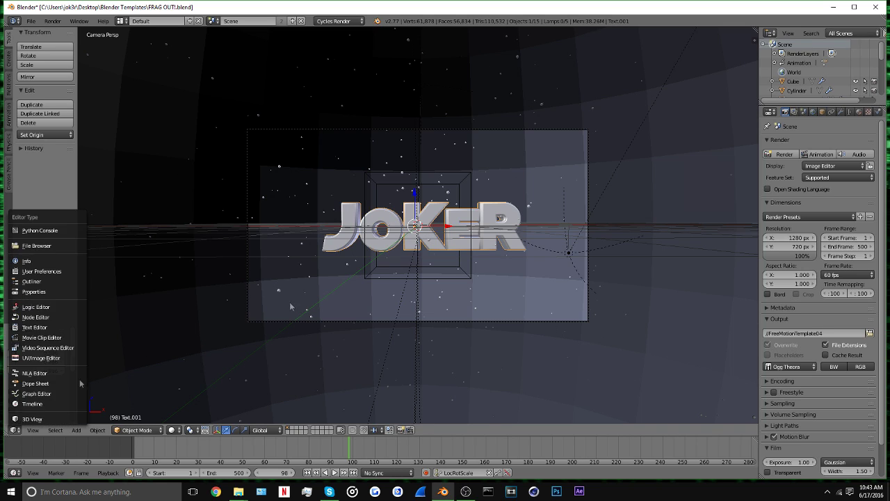
click(14, 429)
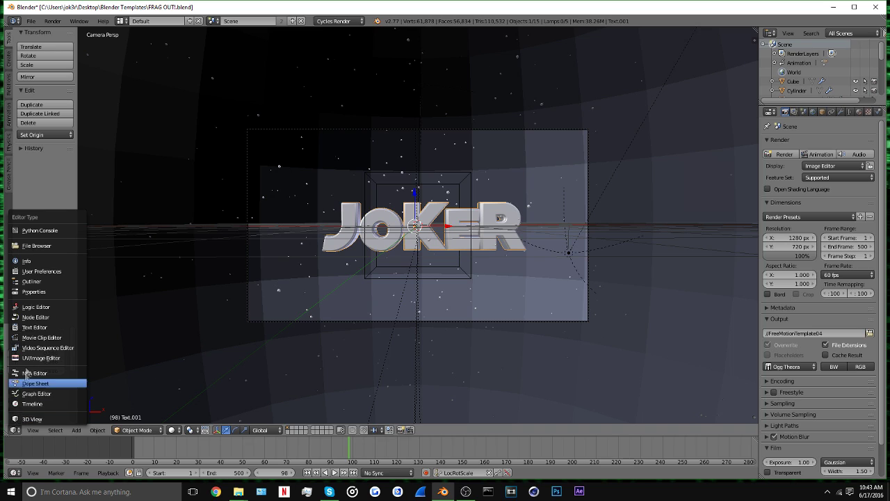
click(32, 404)
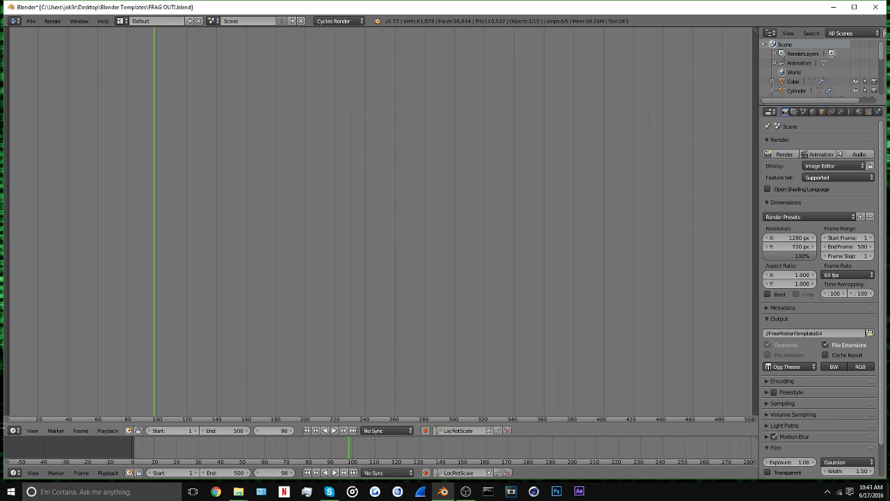
click(14, 430)
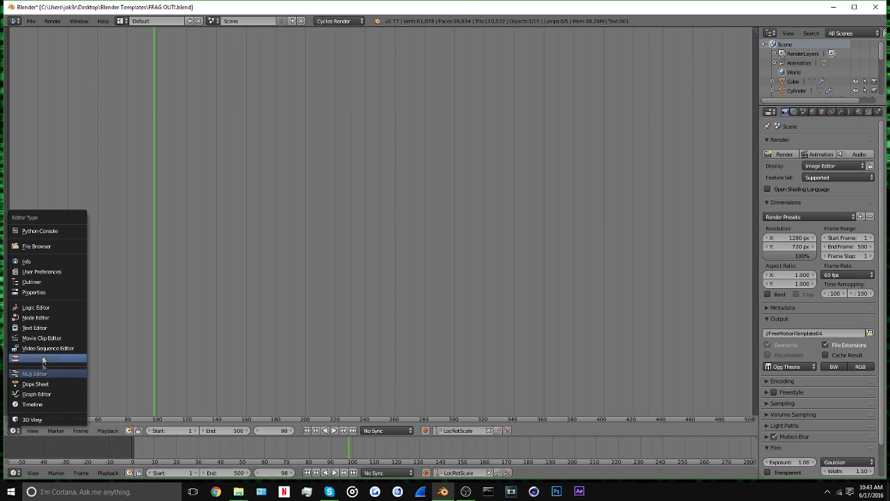
click(42, 358)
click(14, 430)
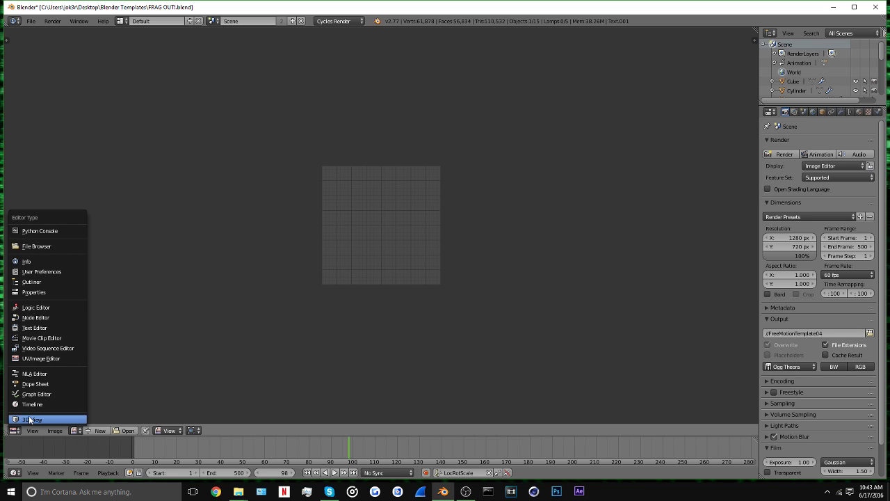
click(40, 419)
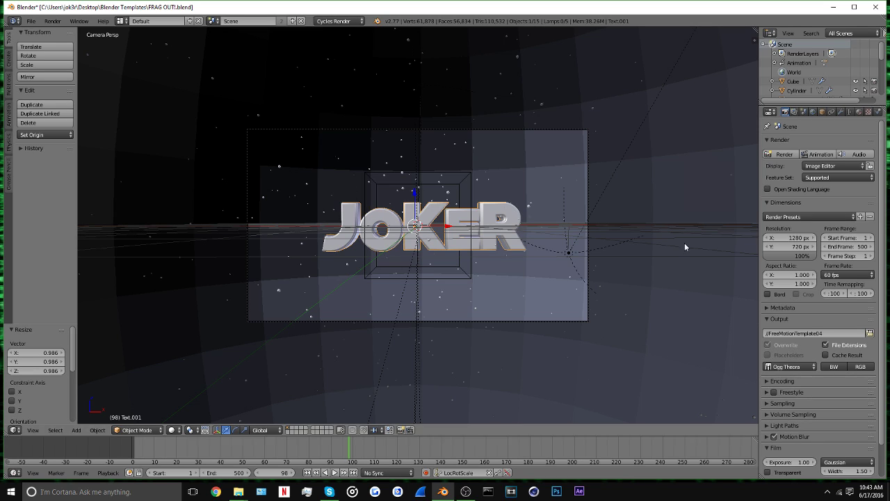
Step: Set the output File Format and the Encoding container both to H.264
click(801, 365)
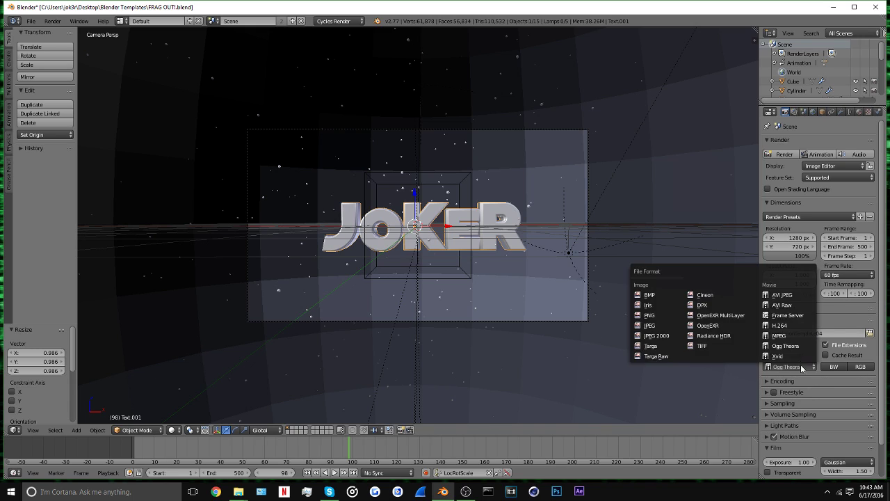
click(801, 367)
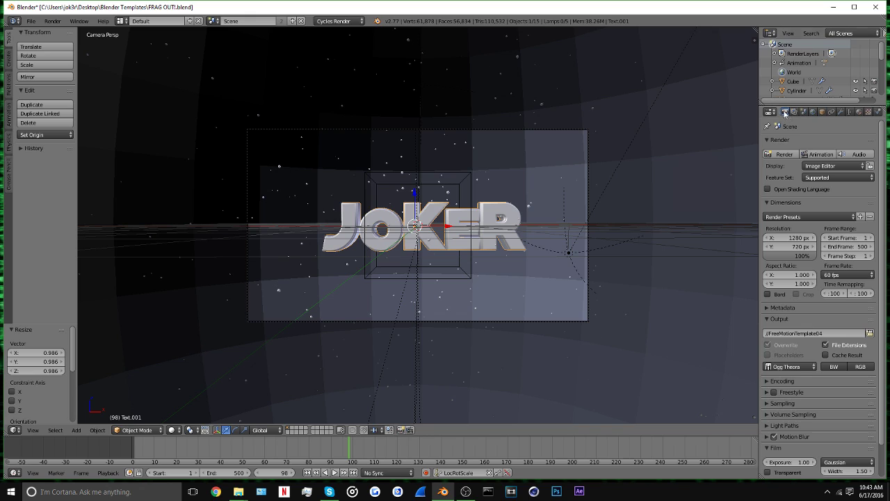
click(799, 370)
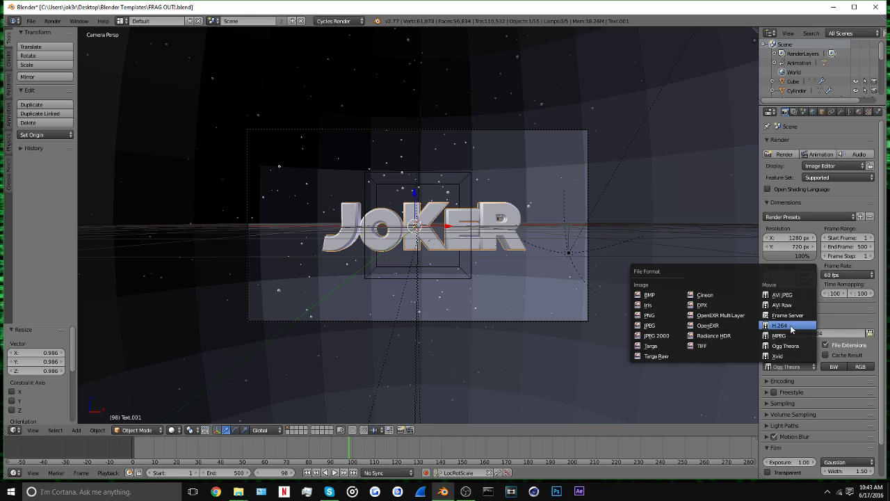
click(791, 327)
scroll(828, 367, down, 1)
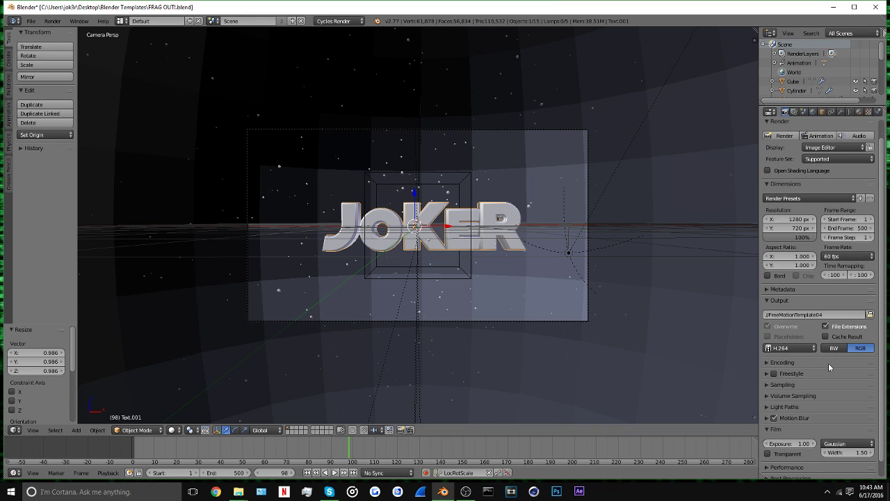
click(770, 363)
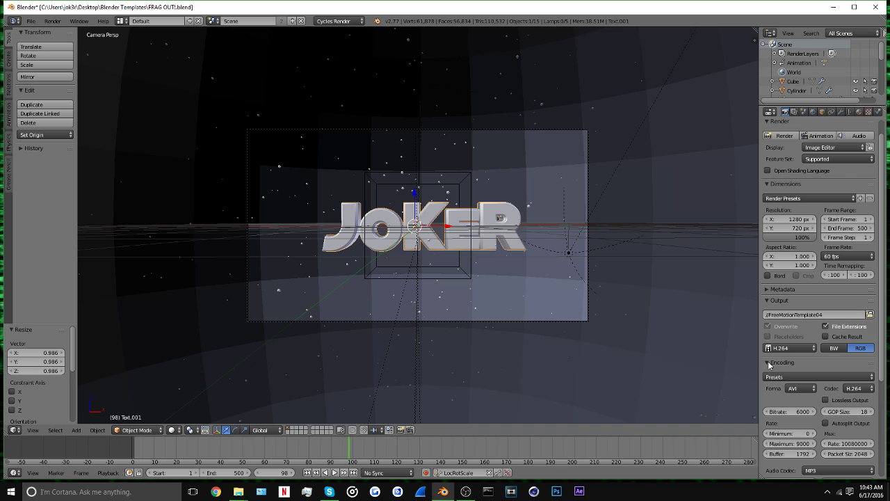
click(801, 388)
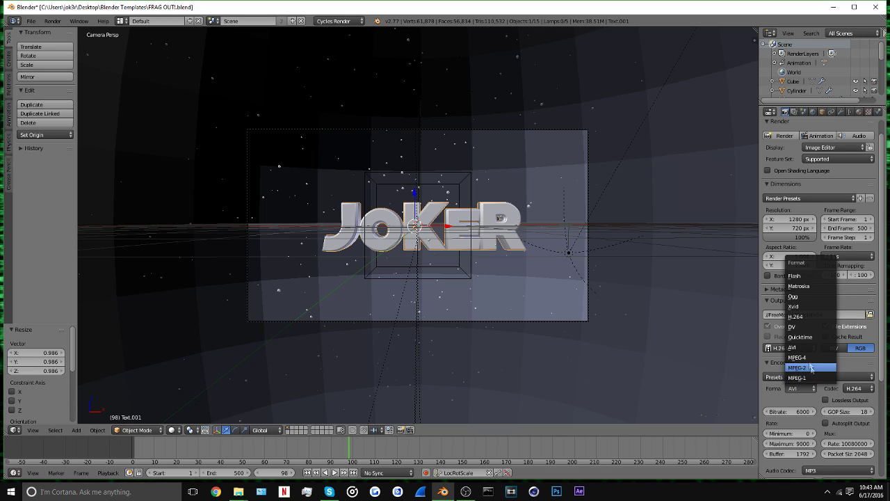
click(796, 316)
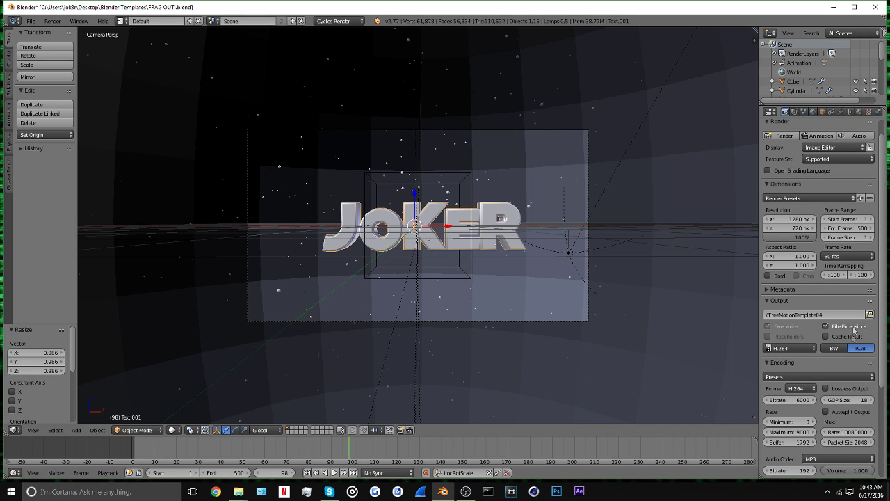
click(869, 315)
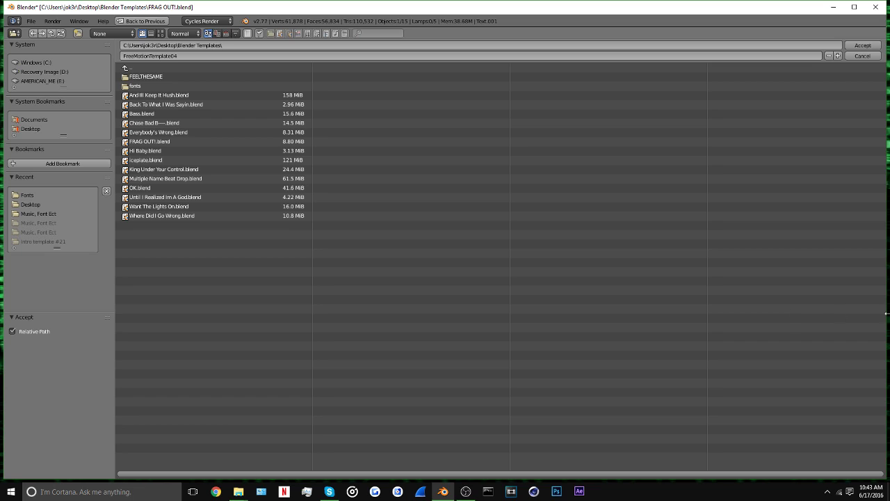
Step: Point the render output to a file named Tut on the Desktop
click(40, 131)
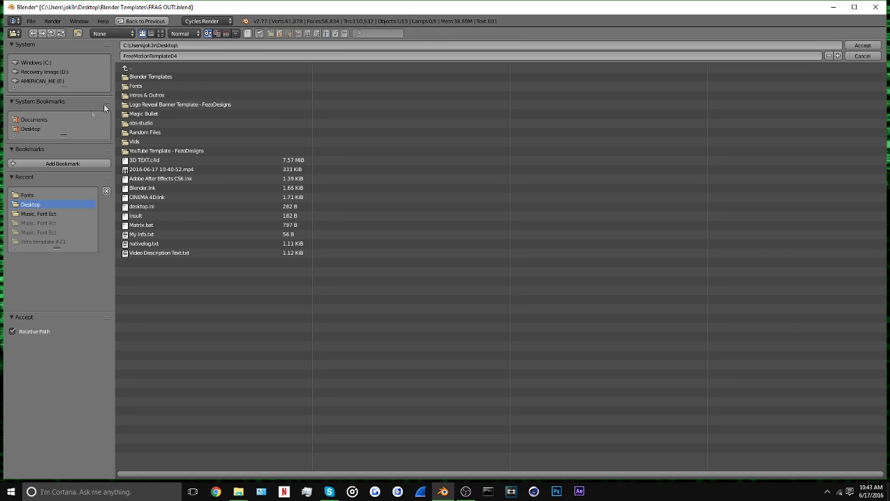
click(196, 55)
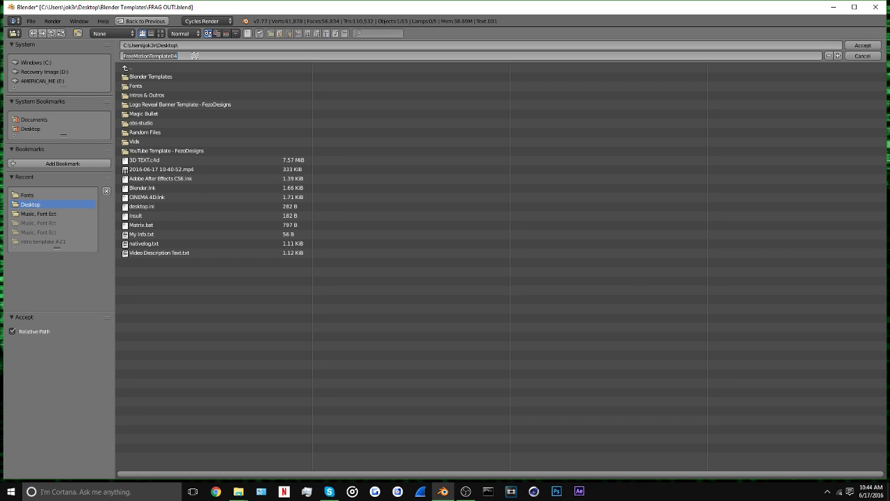
key(BackSpace)
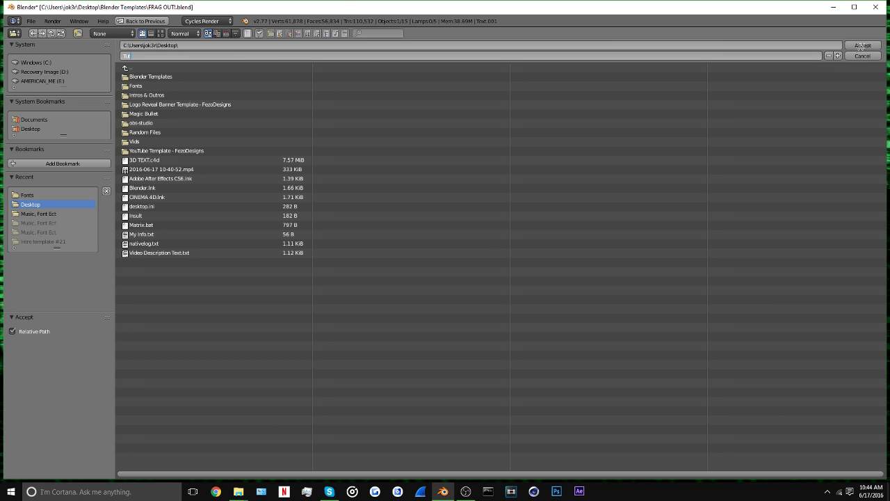
click(862, 45)
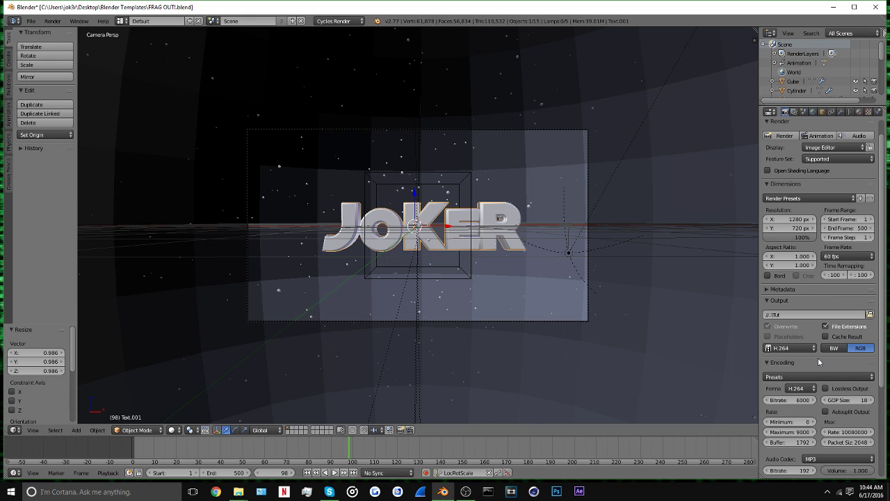
Step: Open the duplicate JOKER text's font settings to replace its Regular font
scroll(823, 337, down, 4)
scroll(823, 338, up, 4)
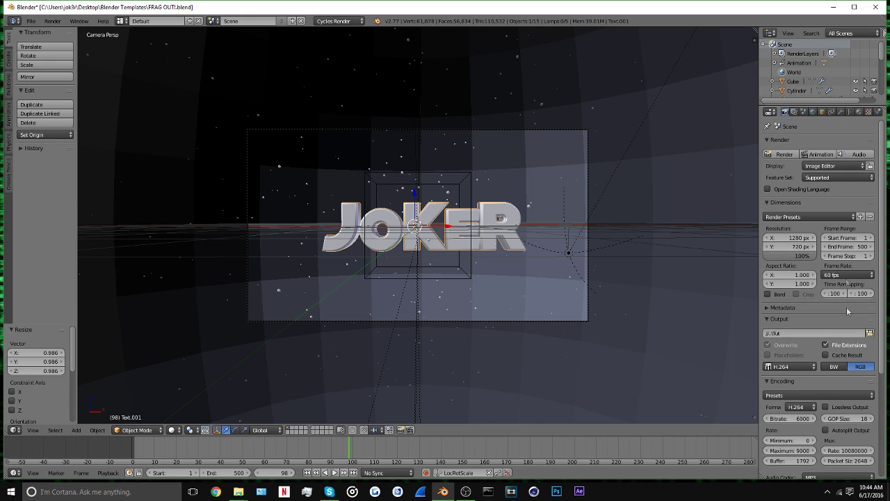
click(849, 112)
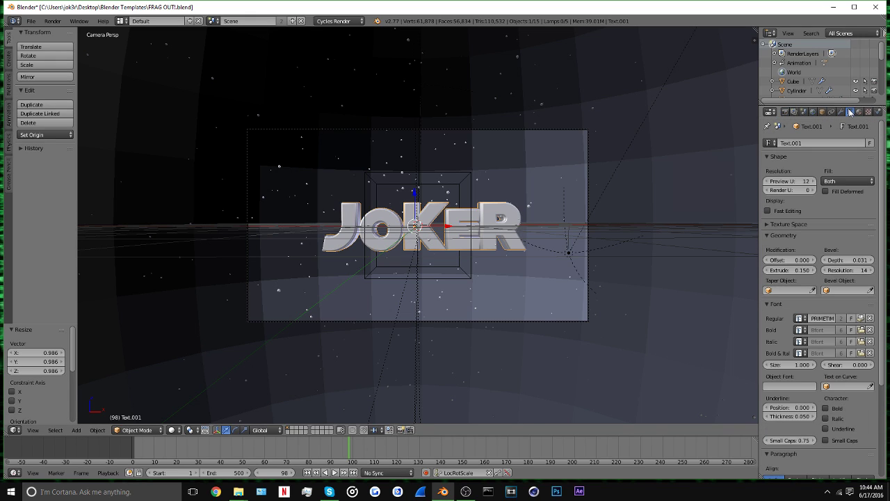
click(862, 323)
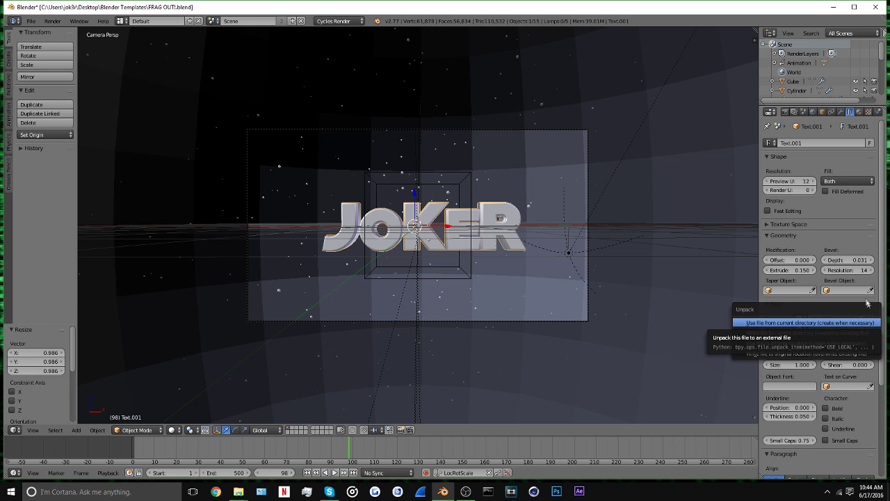
click(862, 303)
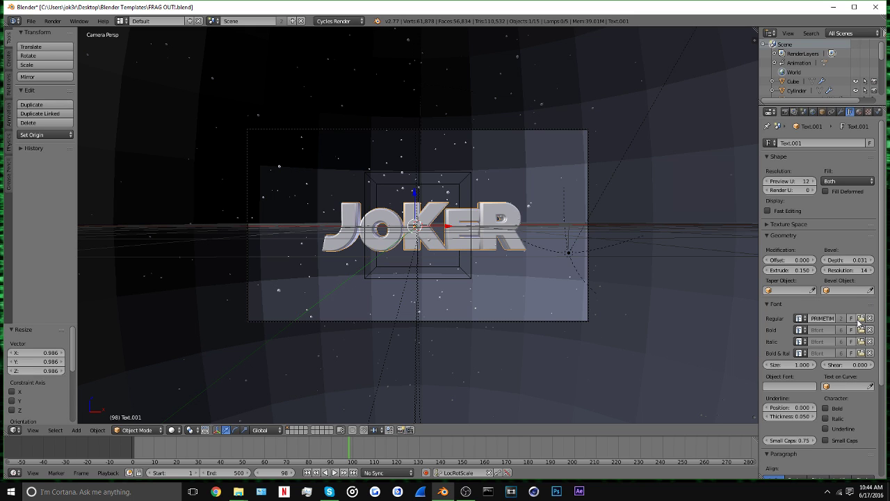
click(860, 318)
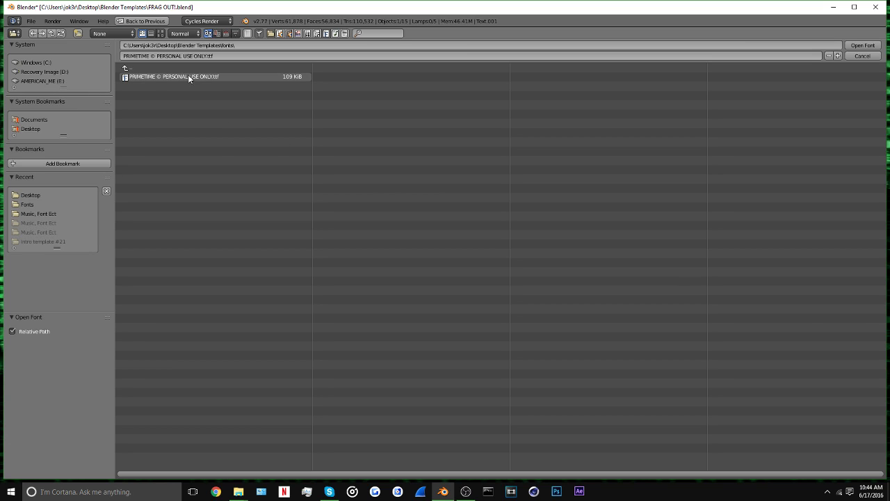
Step: Load GOTHIC.TTF (Century Gothic) from the Desktop Fonts folder as the Regular font
click(23, 128)
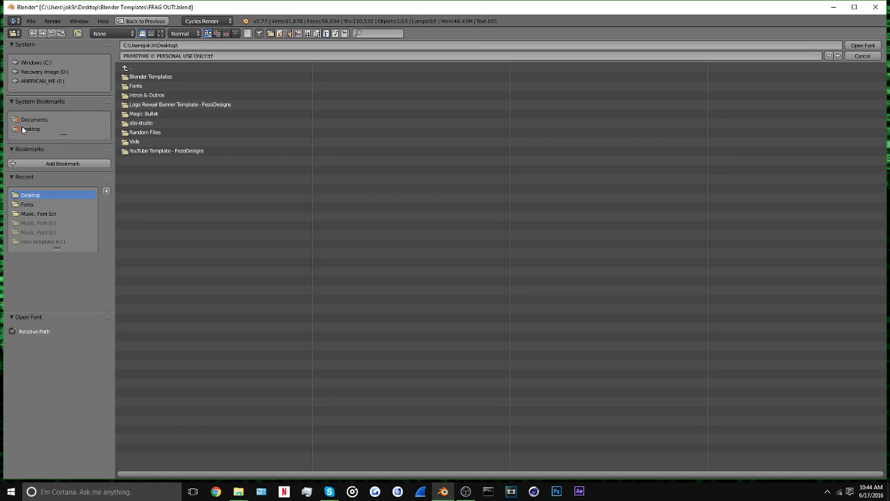
click(136, 85)
scroll(431, 130, down, 1)
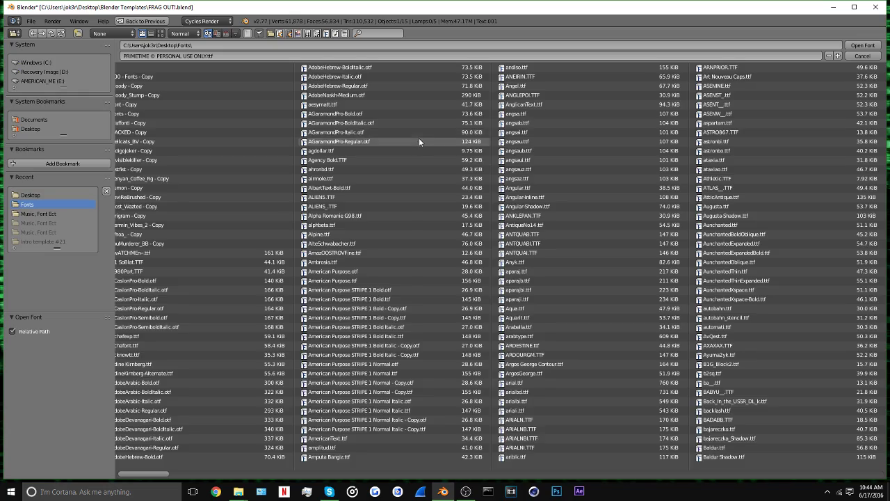
scroll(342, 243, down, 2)
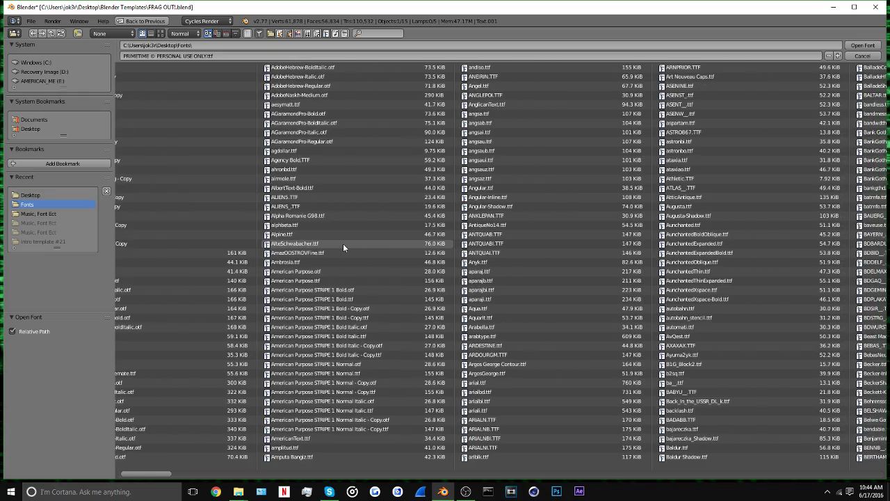
scroll(336, 237, down, 1)
scroll(331, 236, down, 4)
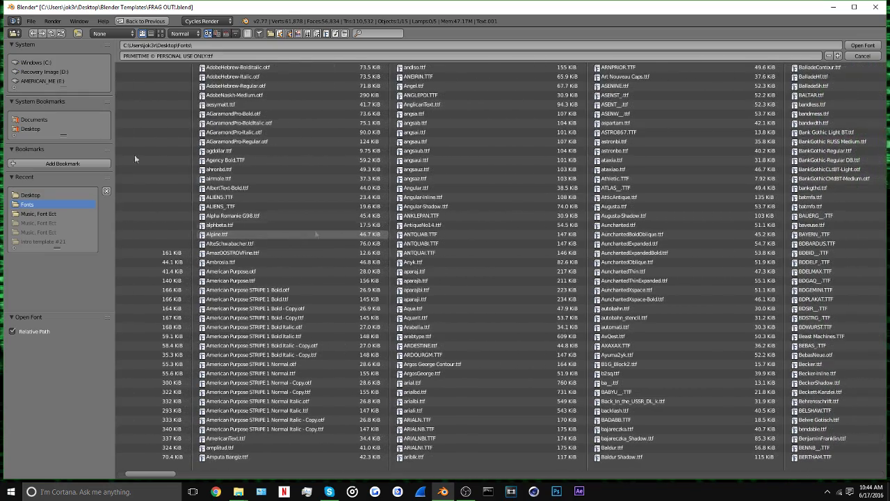
scroll(445, 174, down, 10)
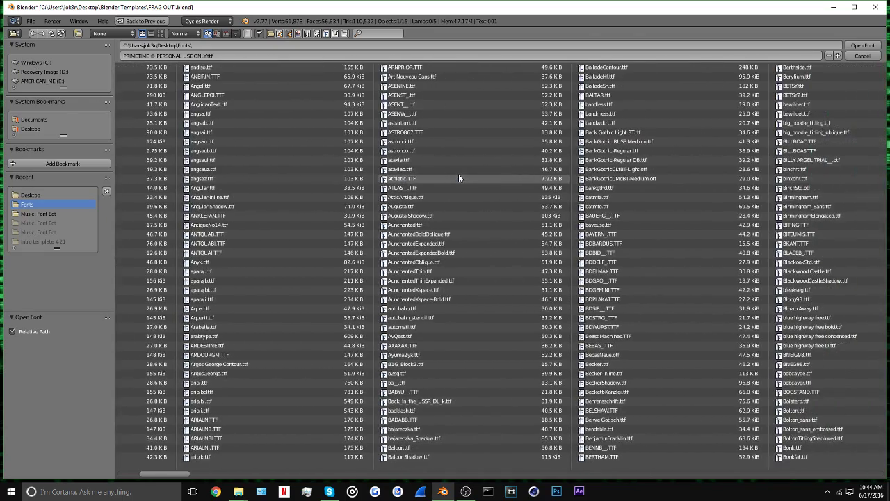
scroll(458, 175, down, 4)
scroll(459, 178, down, 4)
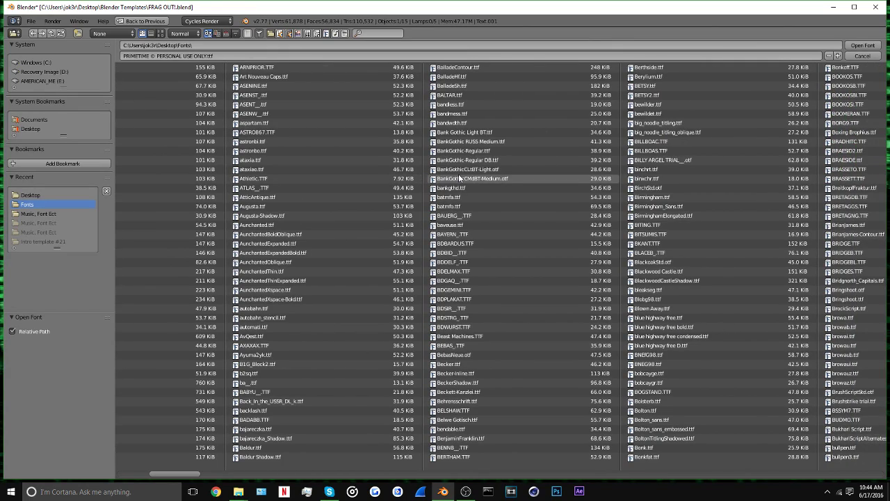
scroll(458, 178, down, 8)
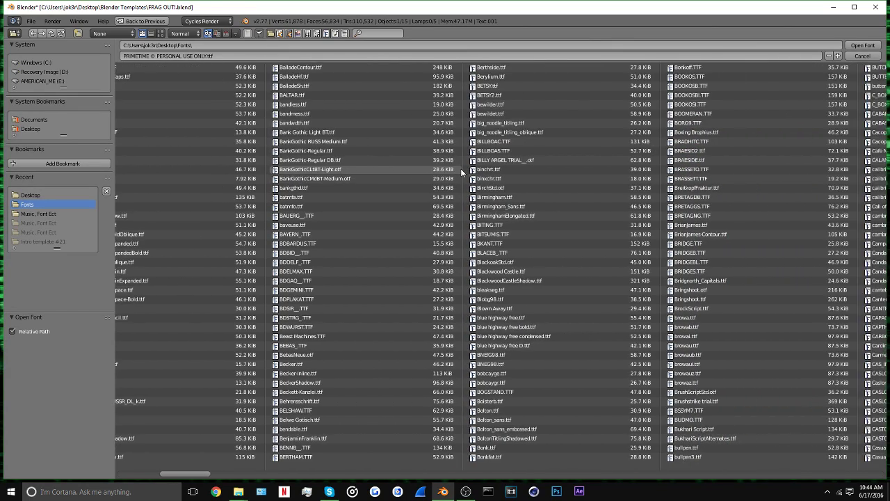
scroll(462, 170, down, 2)
scroll(466, 168, down, 8)
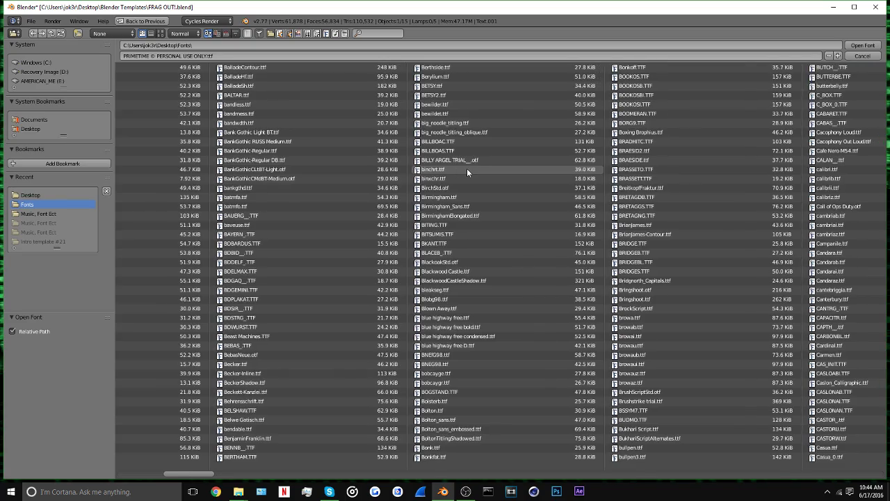
scroll(473, 184, down, 10)
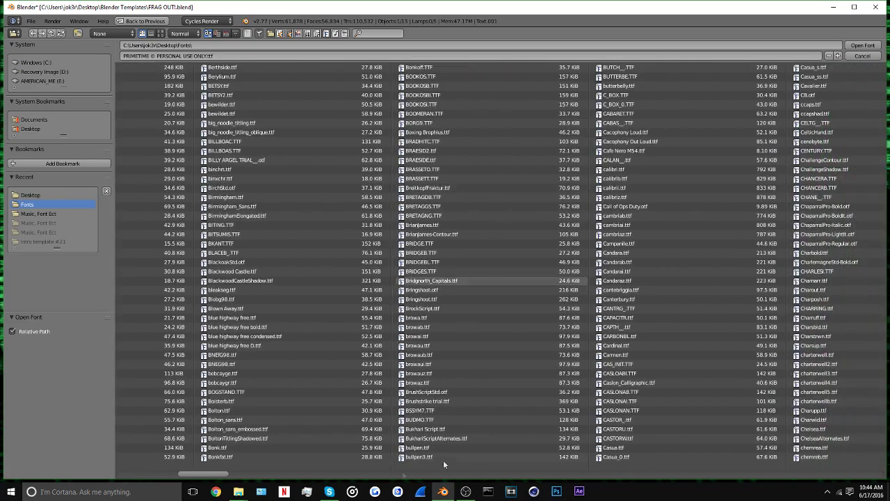
scroll(337, 480, down, 10)
drag(337, 480, 434, 479)
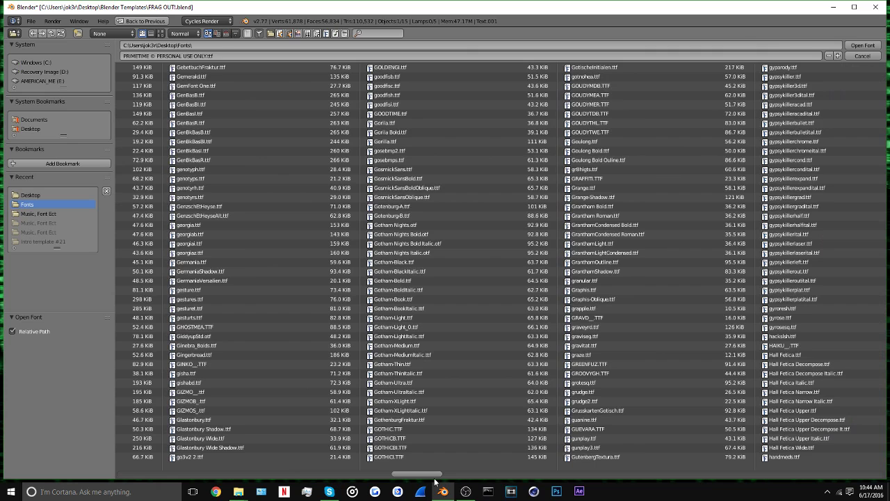
double_click(391, 428)
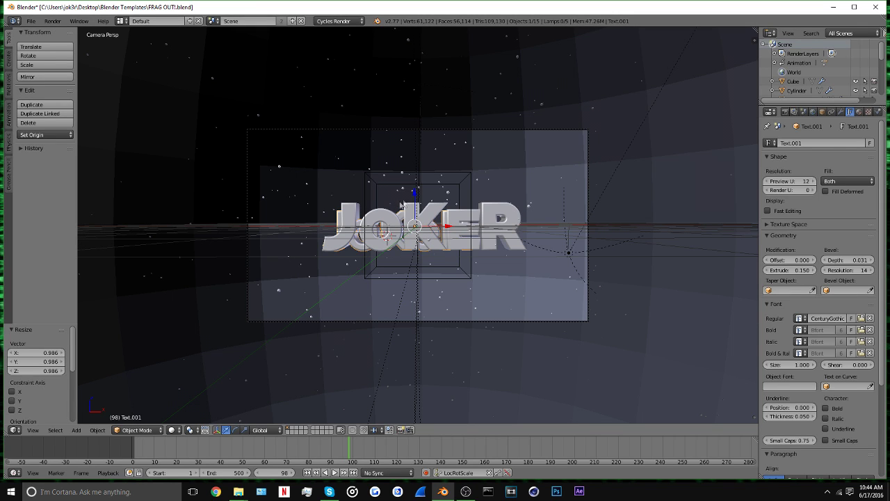
Step: Duplicate the Century Gothic JOKER text and move the copy up and to the right
key(shift+d)
key(z)
click(417, 154)
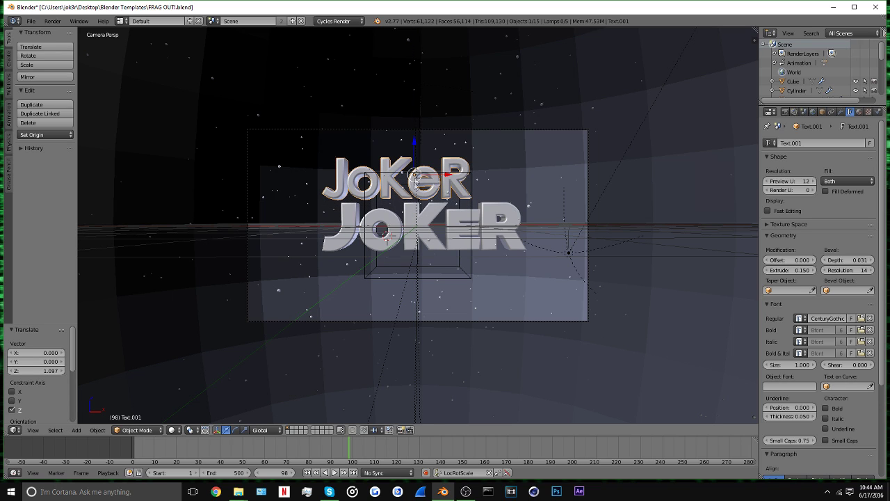
key(g)
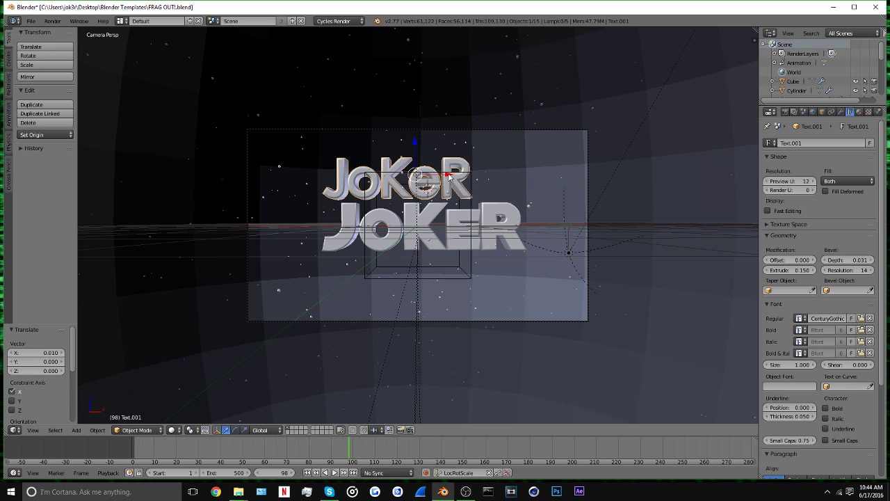
key(x)
click(445, 165)
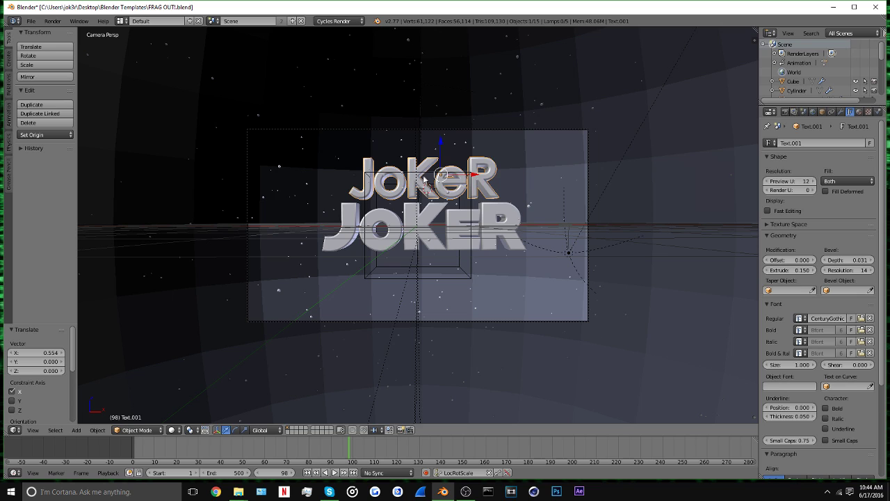
key(g)
key(z)
click(439, 159)
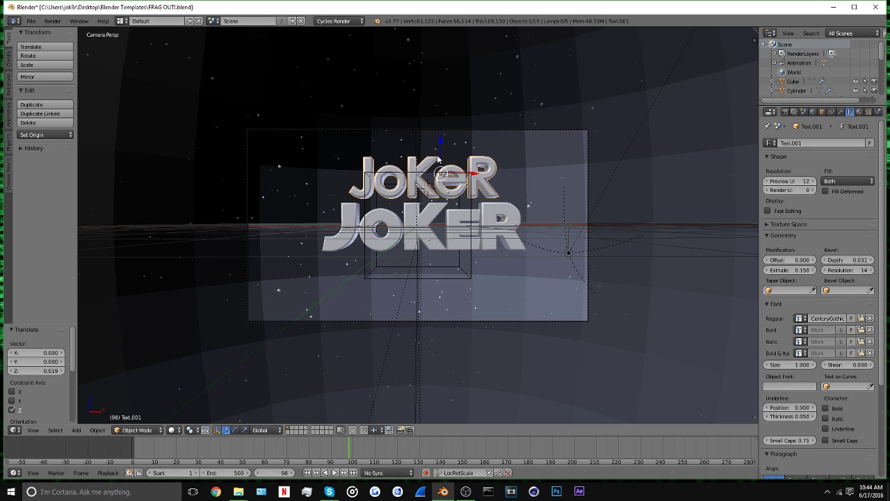
Step: Scale the copy up to 1.898 and lower it onto the original title
key(s)
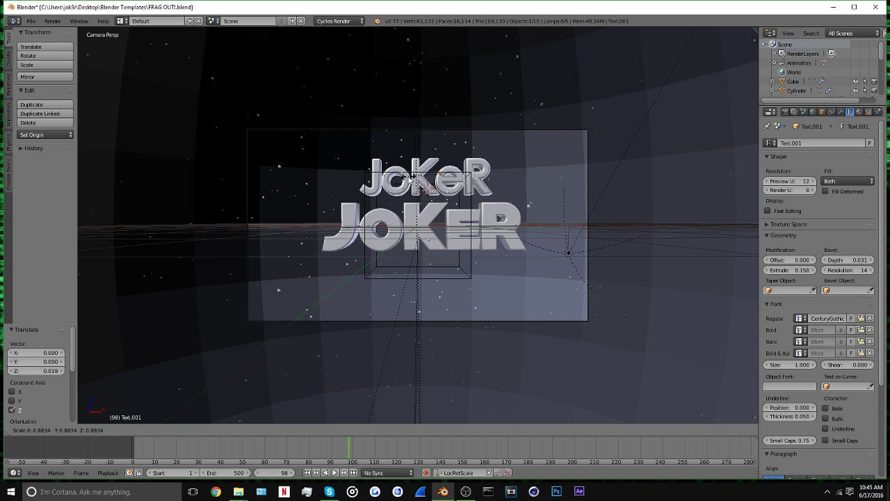
click(472, 176)
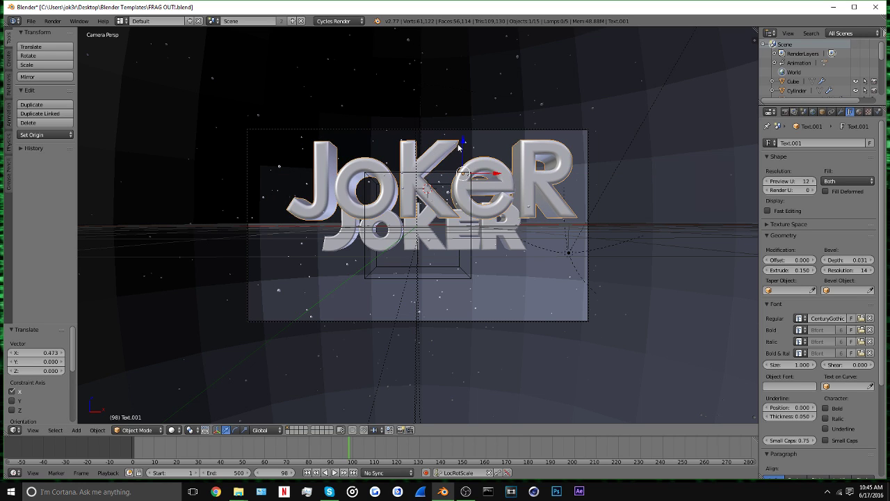
key(g)
key(x)
key(z)
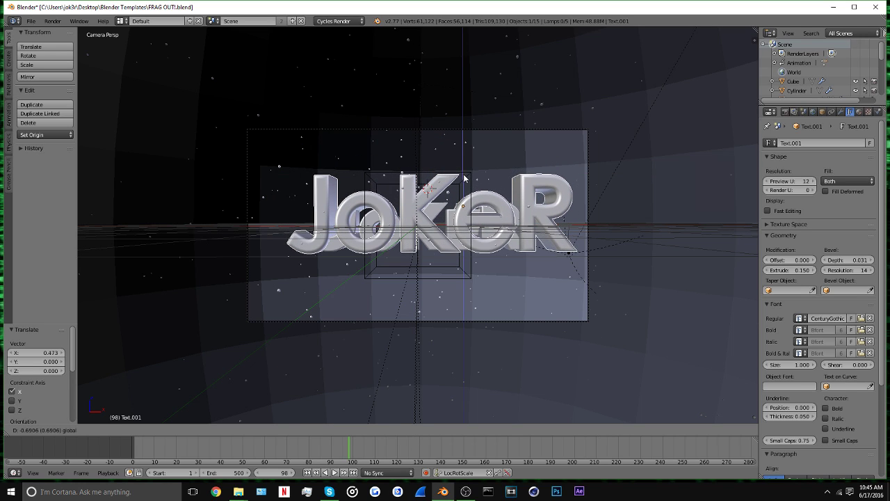
click(376, 240)
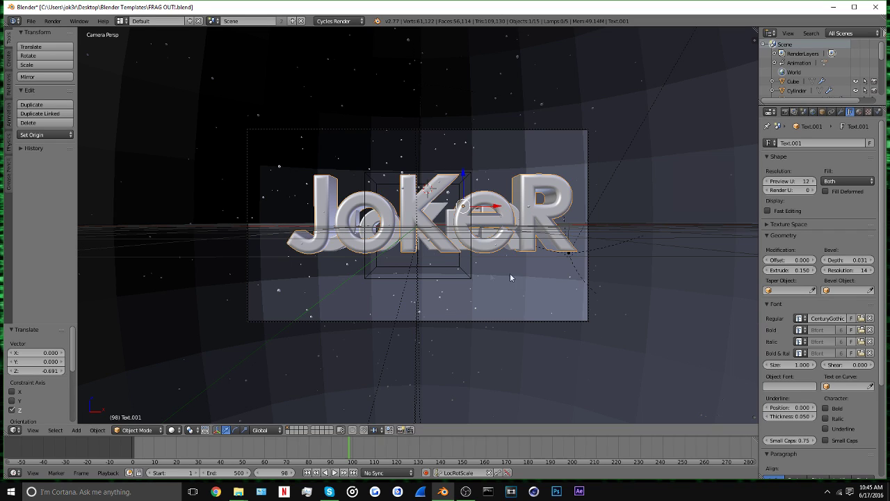
Step: Select the PRIMETIME-font 'Text' object beneath the overlapping copy
right_click(392, 245)
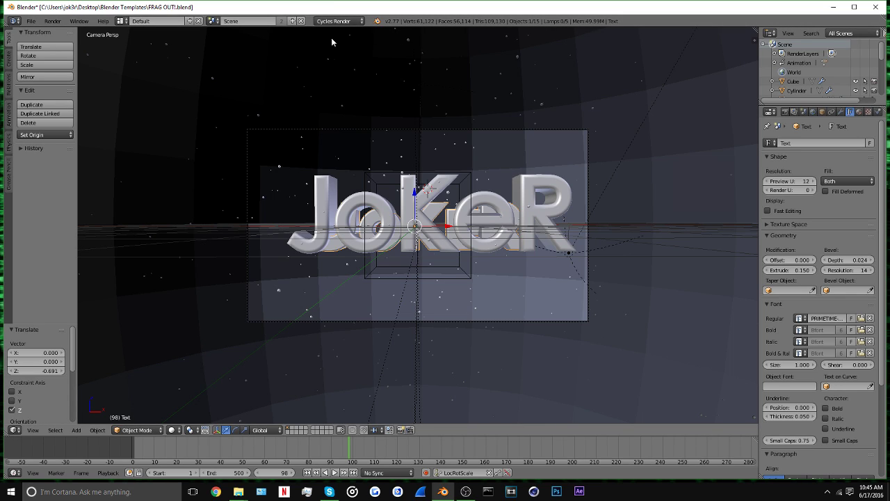
Step: Start a test render with F12, cancel it, and return the area to the 3D View
key(F12)
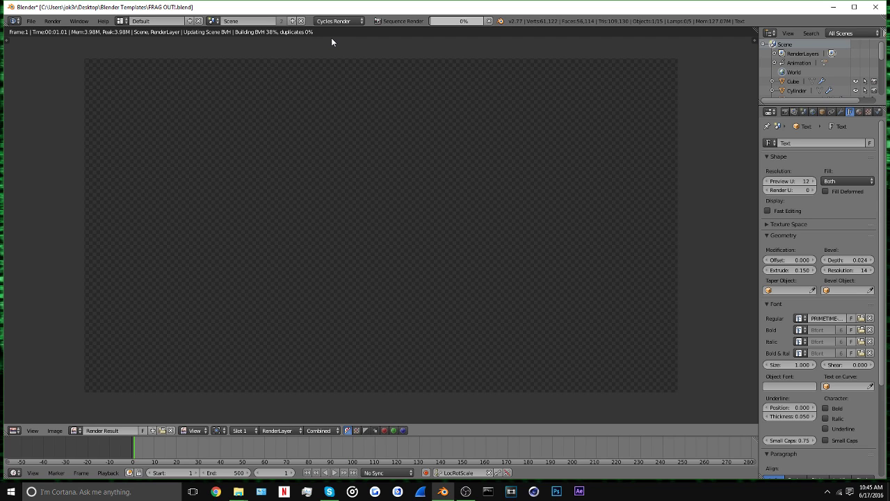
key(Escape)
click(13, 430)
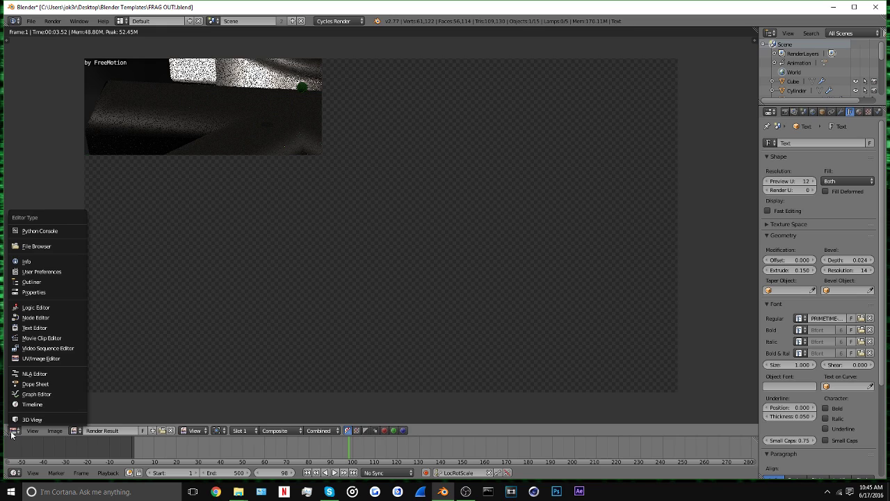
click(32, 419)
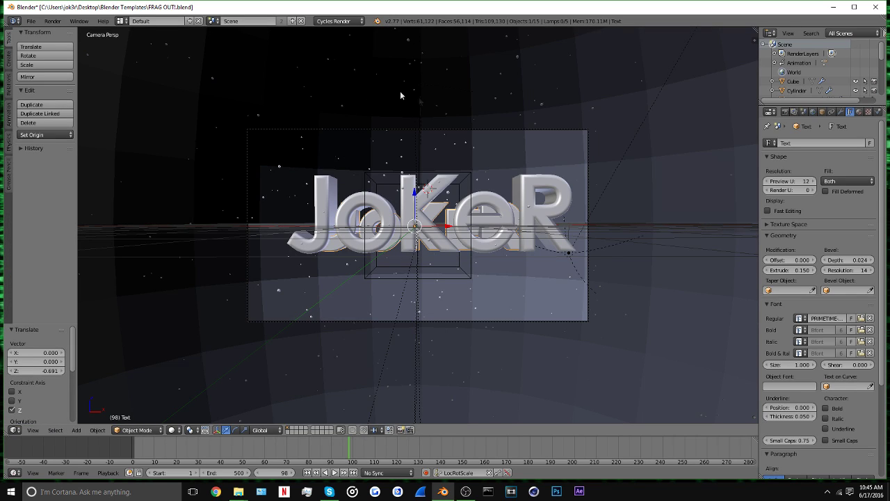
Step: Switch the render engine from Cycles Render to Blender Render
click(341, 20)
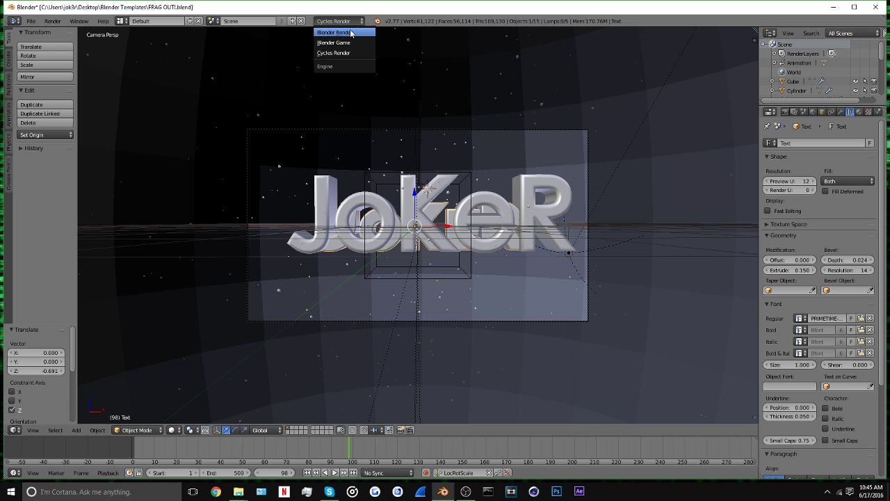
click(351, 33)
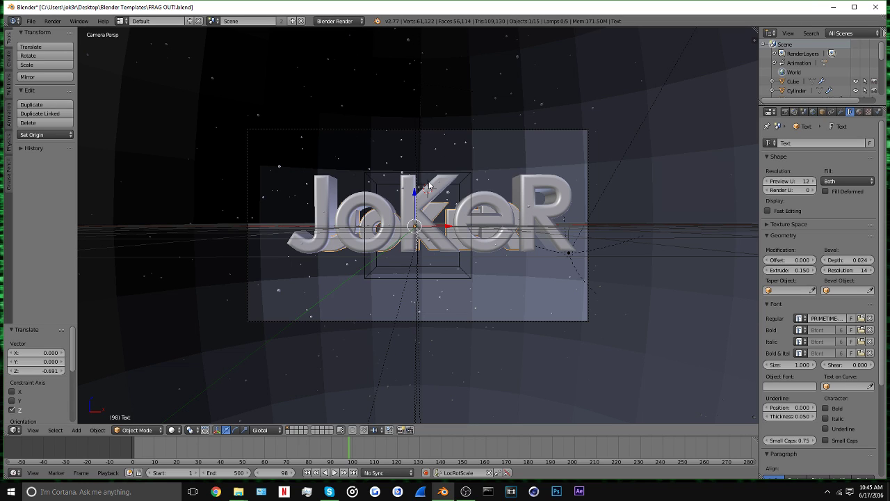
click(345, 23)
Step: Raise the PRIMETIME JoKeR text along the Z arrow to Z 0.168
mouse_move(414, 191)
mouse_down()
mouse_move(417, 198)
mouse_move(419, 186)
mouse_up()
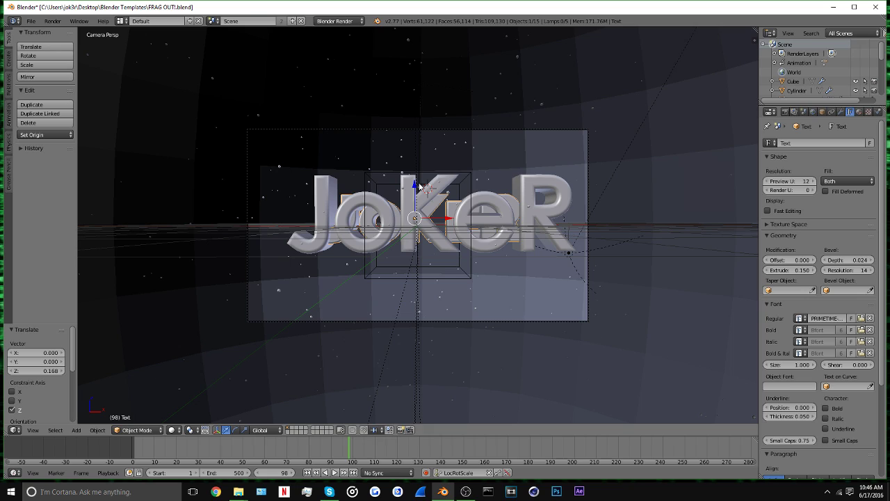